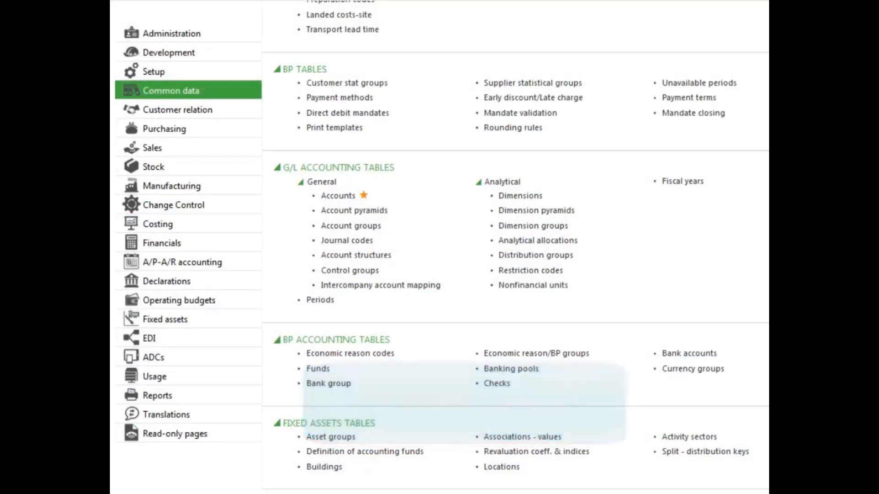
Start a new record in Analytical allocations under G/L accounting tables with the distribution code TELEPHONE
left_click(531, 241)
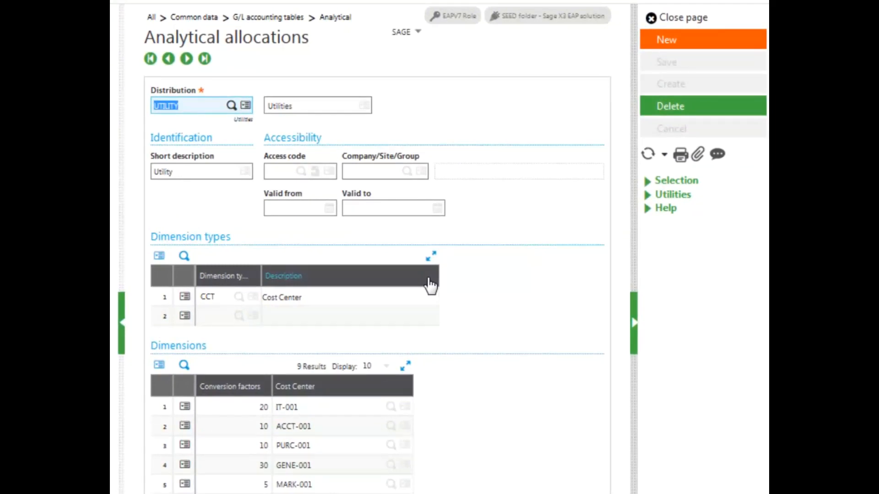
left_click(666, 46)
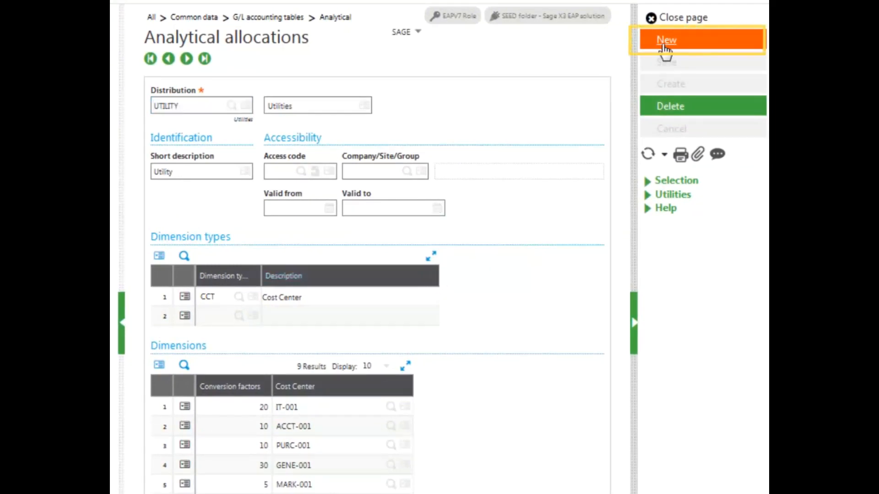
left_click(207, 105)
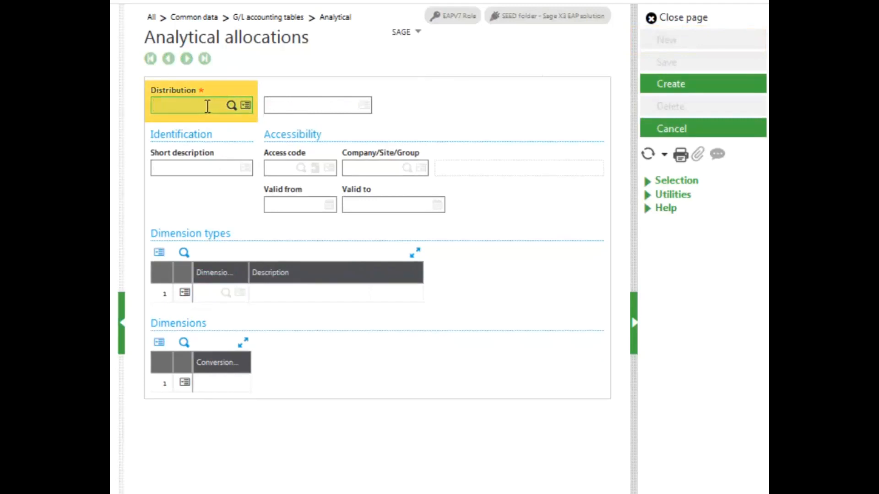
type("TELEPH")
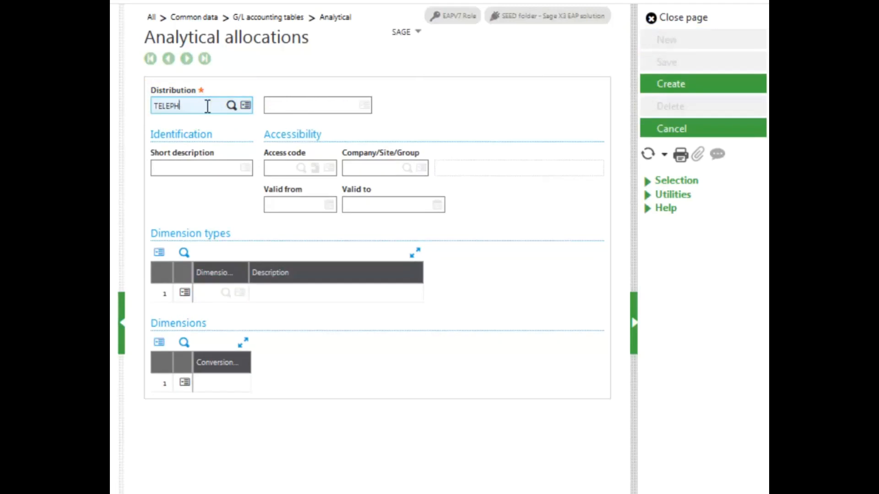
type("ONE")
key("Tab")
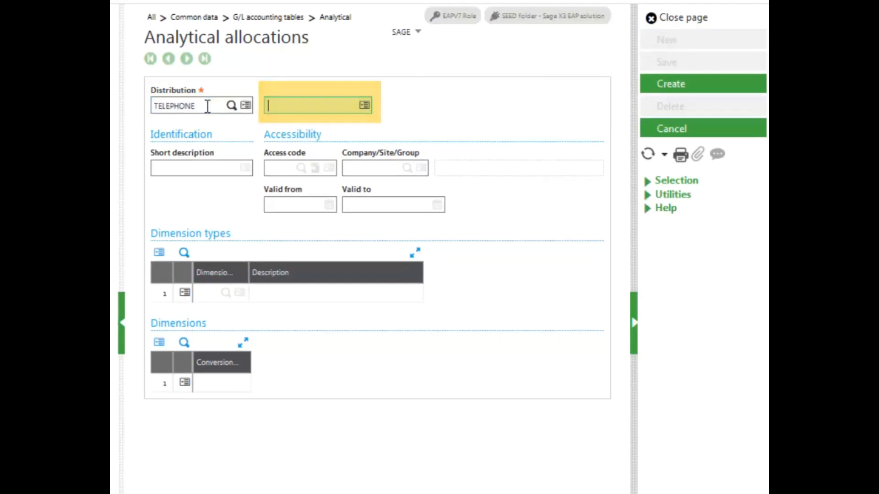
Enter Telephone as both the description and the short description of the allocation
type("Telephone")
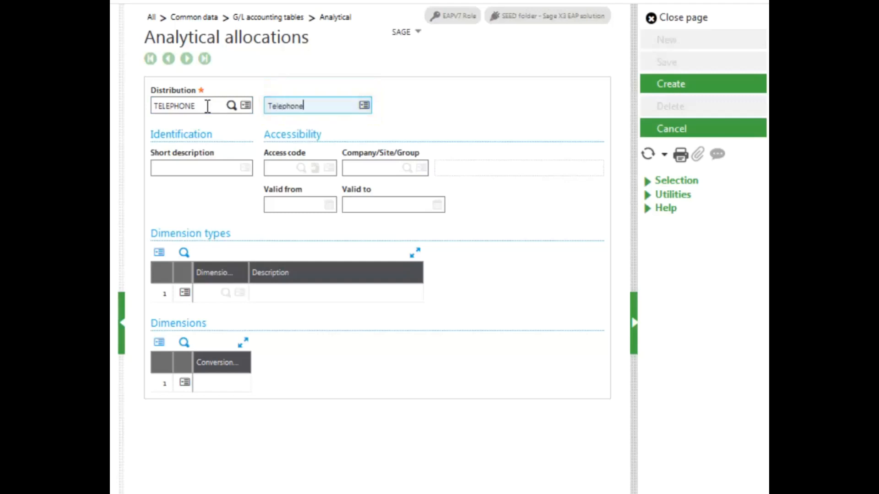
key("Tab")
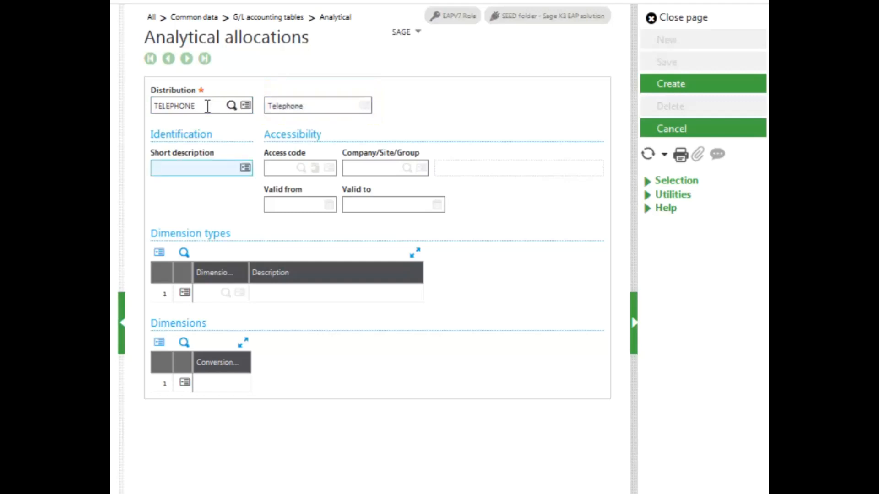
type("Telephone")
key("Tab")
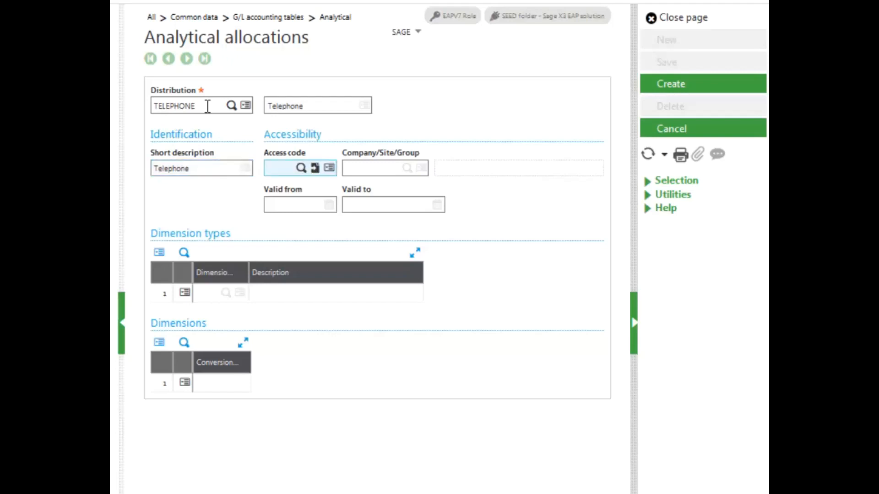
Leave the accessibility fields empty and choose CCT (Cost Center) as the allocation's first dimension type
key("Tab")
key("Tab")
key("Tab")
key("Tab")
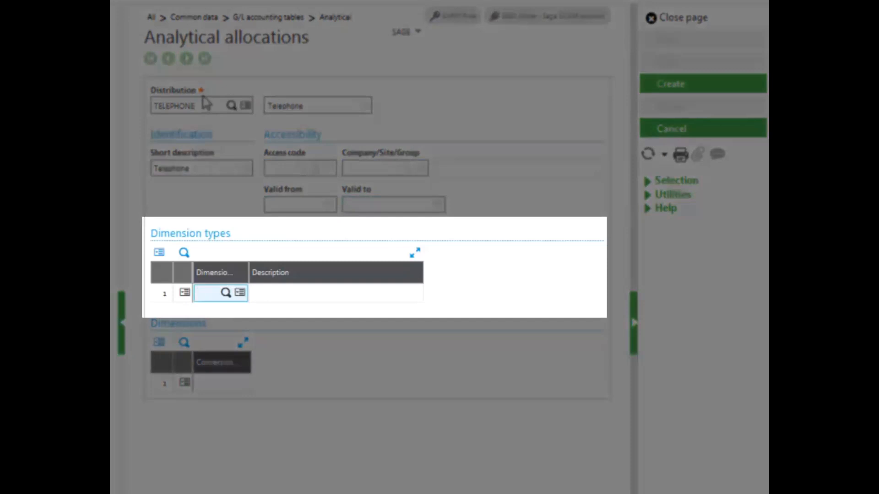
left_click(225, 292)
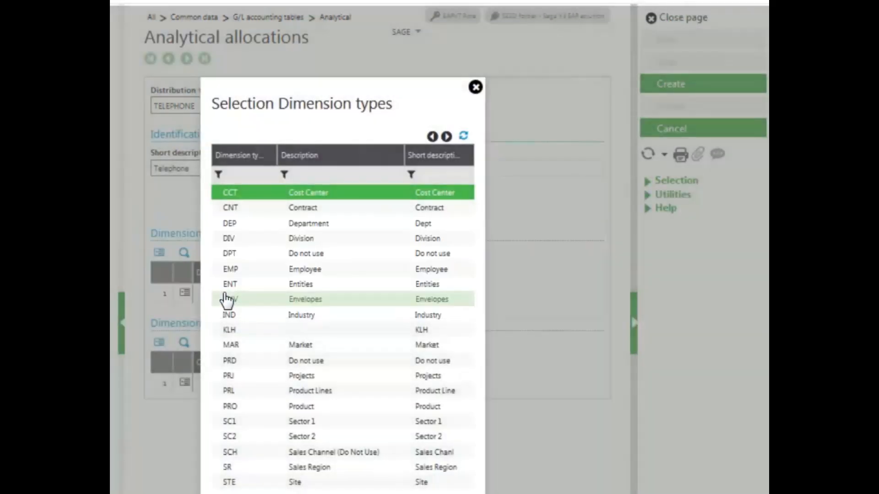
left_click(231, 194)
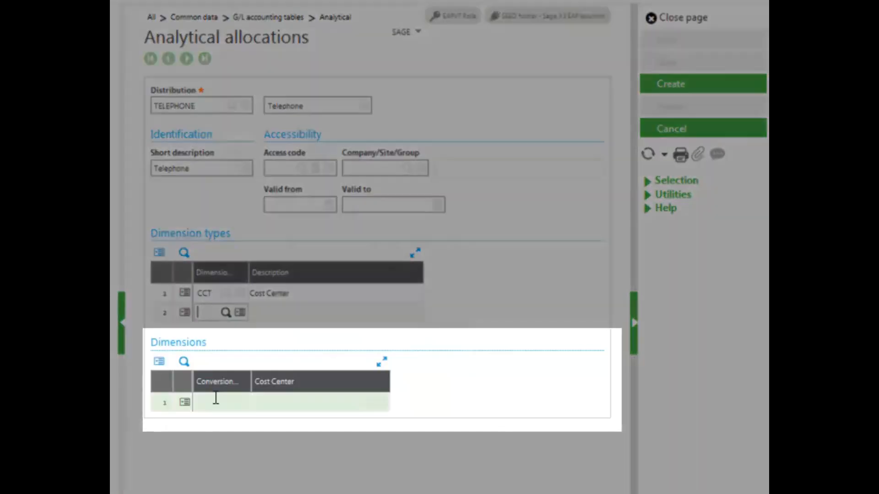
Fill the first Dimensions line with conversion factor 6 for the Admin cost center
left_click(217, 404)
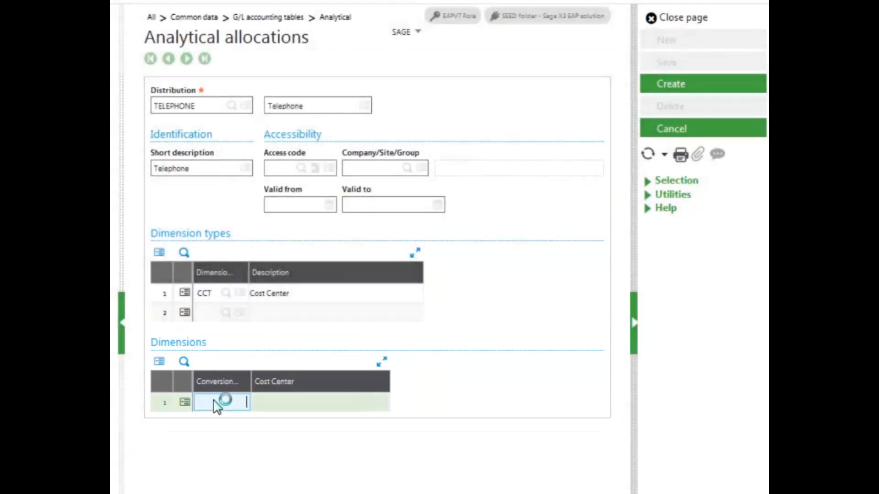
type("6")
key("Tab")
type("Admin")
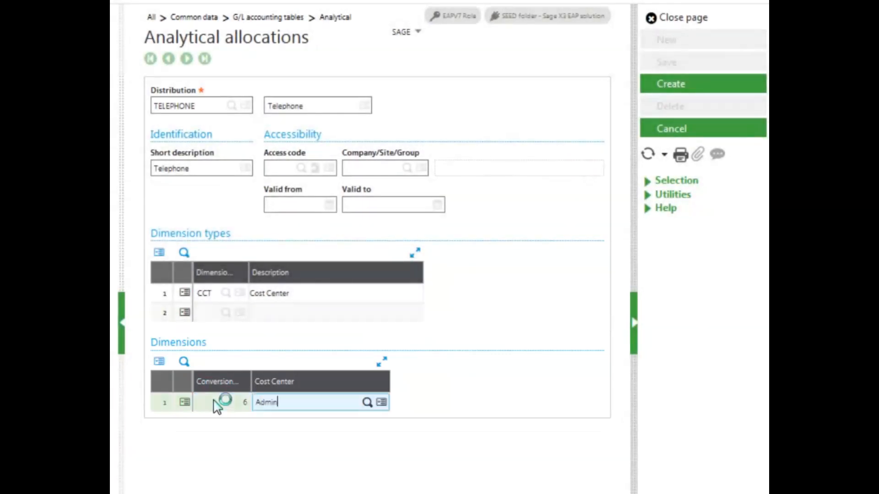
key("Tab")
Add a second Dimensions line with conversion factor 15 for cost center ENG-001
type("10")
key("Tab")
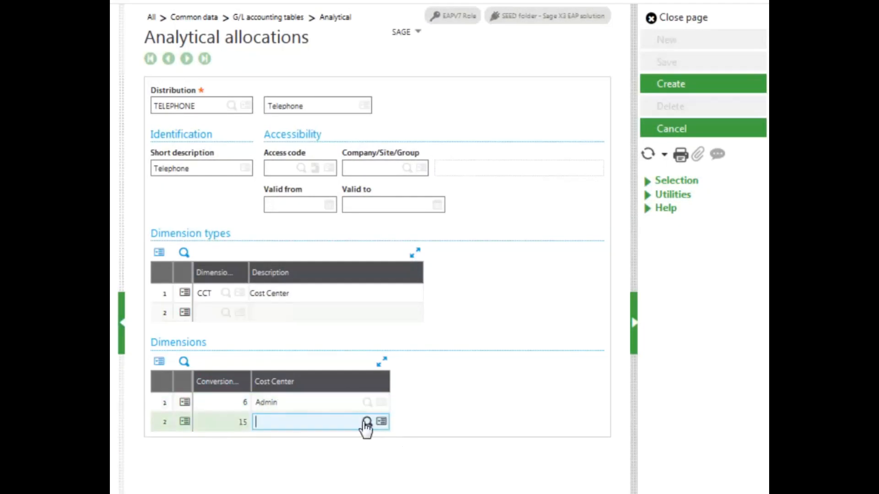
left_click(366, 423)
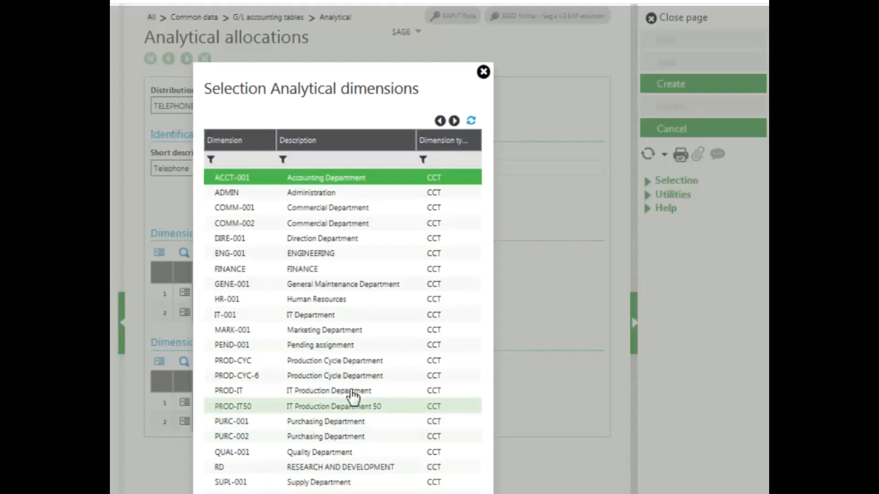
left_click(238, 260)
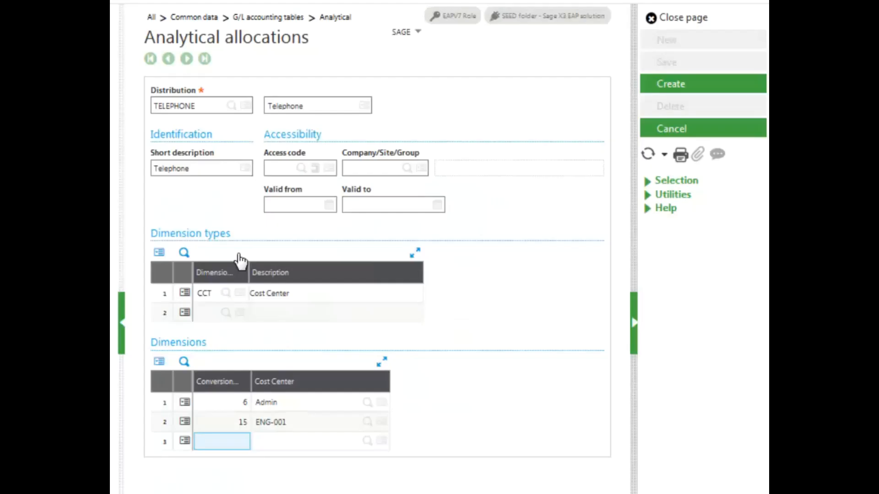
Add a third Dimensions line with conversion factor 3 for cost center HR-001
type("3")
key("Tab")
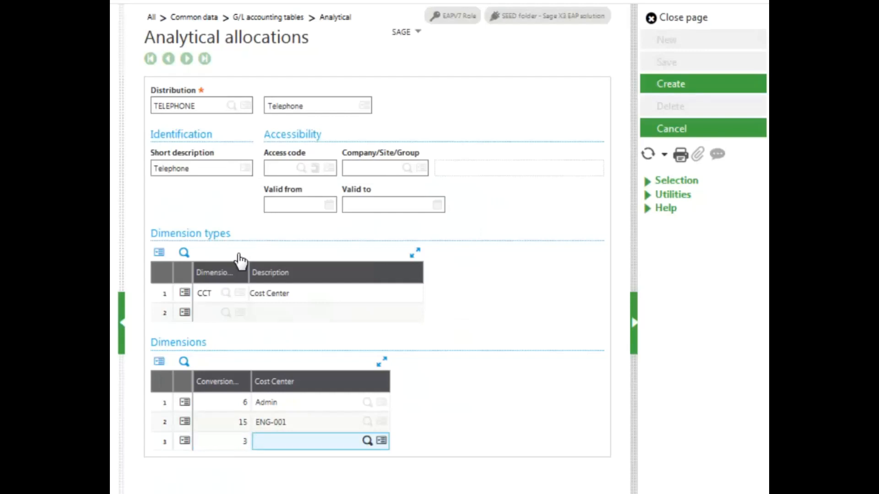
left_click(367, 441)
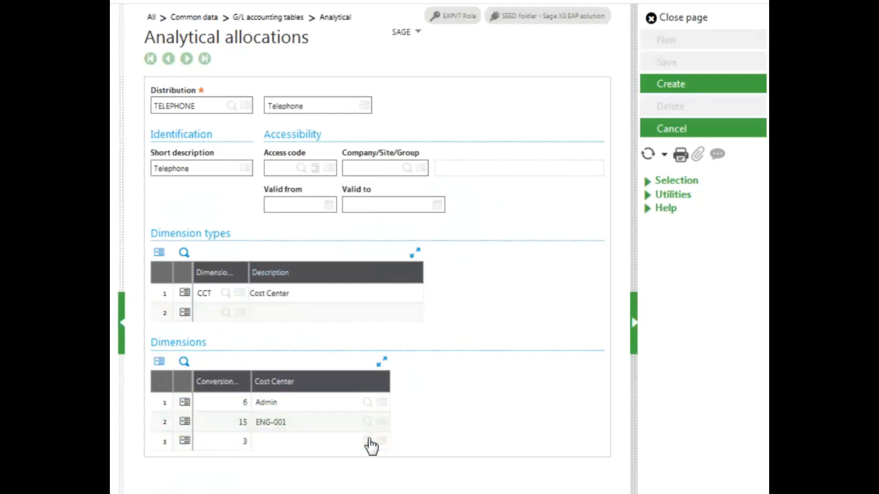
left_click(296, 300)
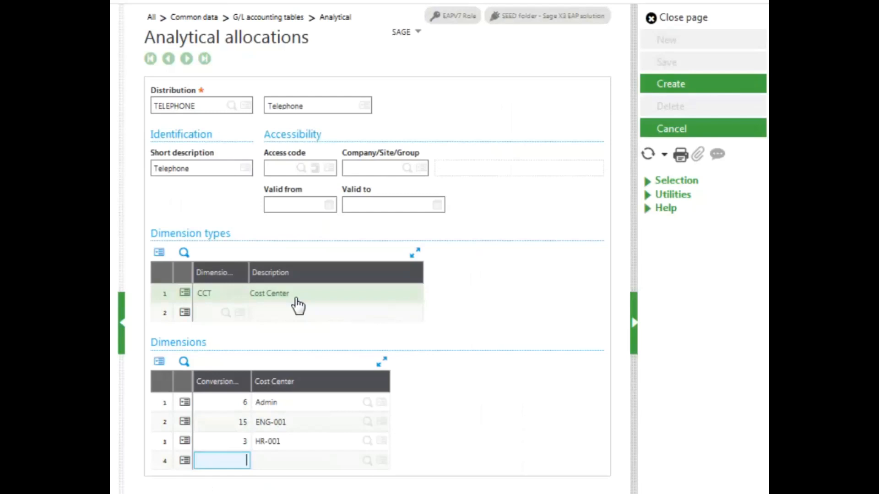
Add a fourth Dimensions line with conversion factor 3 for cost center IT-001
type("3")
key("Tab")
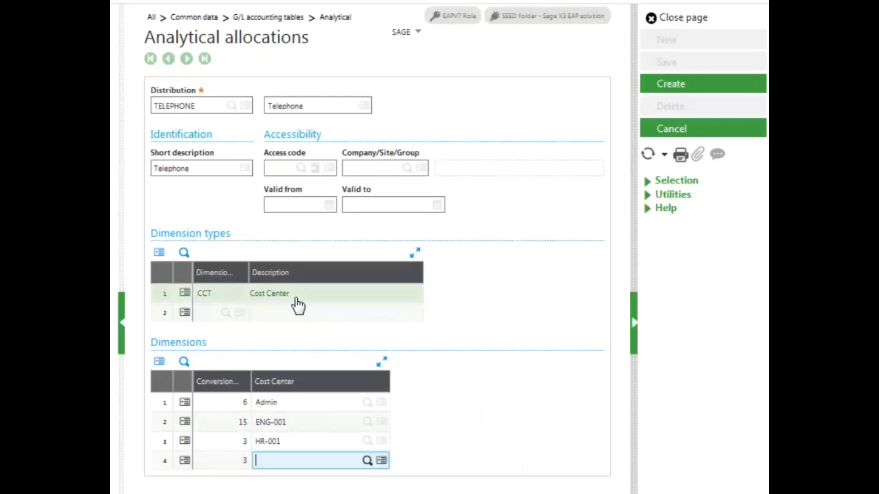
left_click(366, 462)
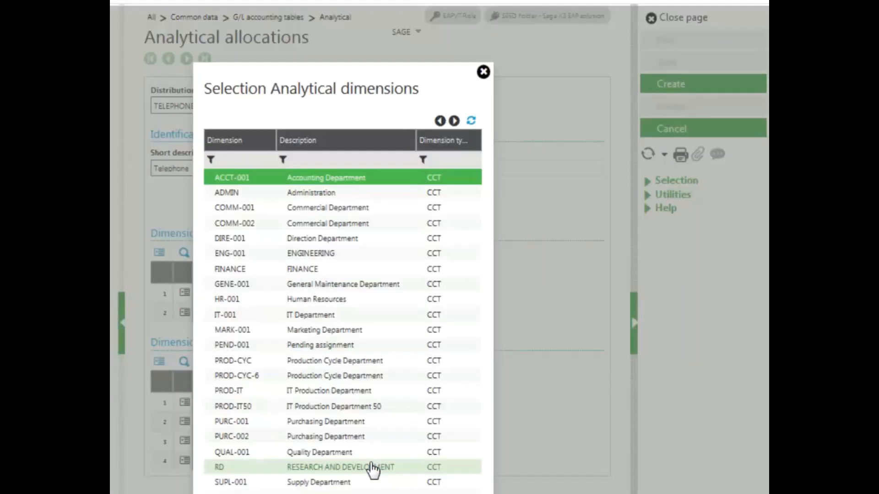
left_click(273, 318)
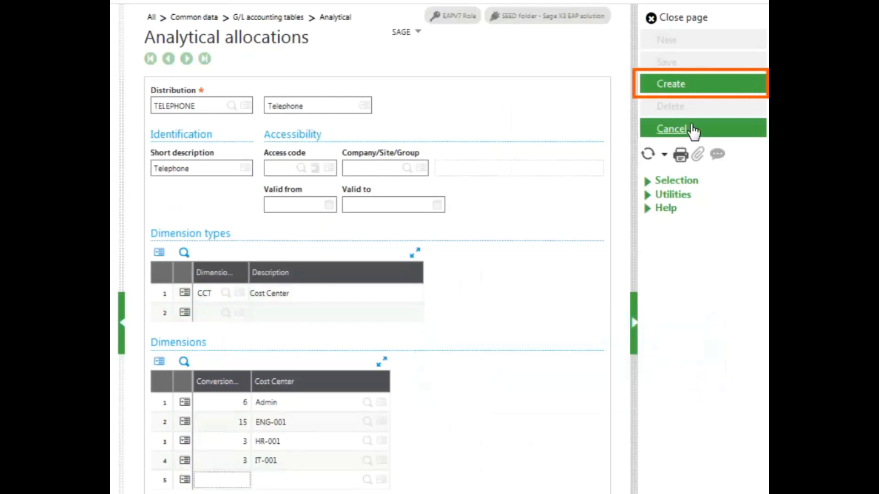
Create the TELEPHONE allocation record and close the Analytical allocations page
left_click(673, 89)
left_click(650, 157)
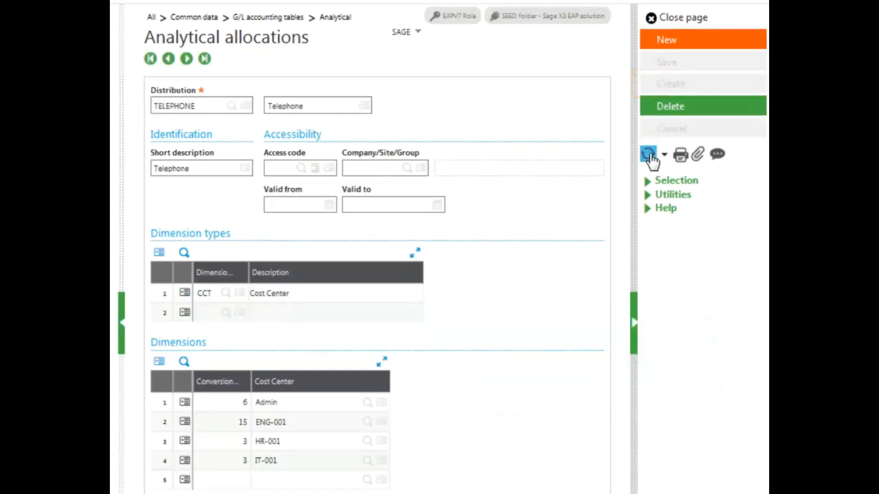
left_click(677, 21)
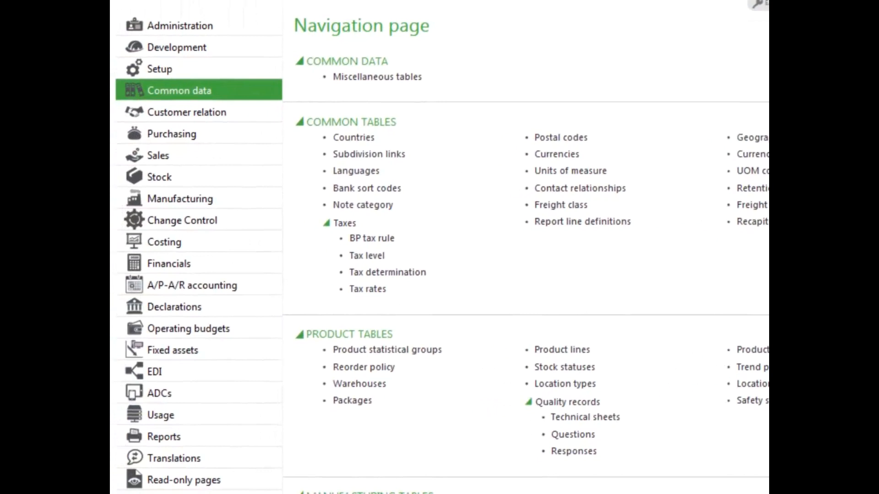
Open Journal entry in Financials using the 1PAGE 1 page column entry transaction
left_click(193, 268)
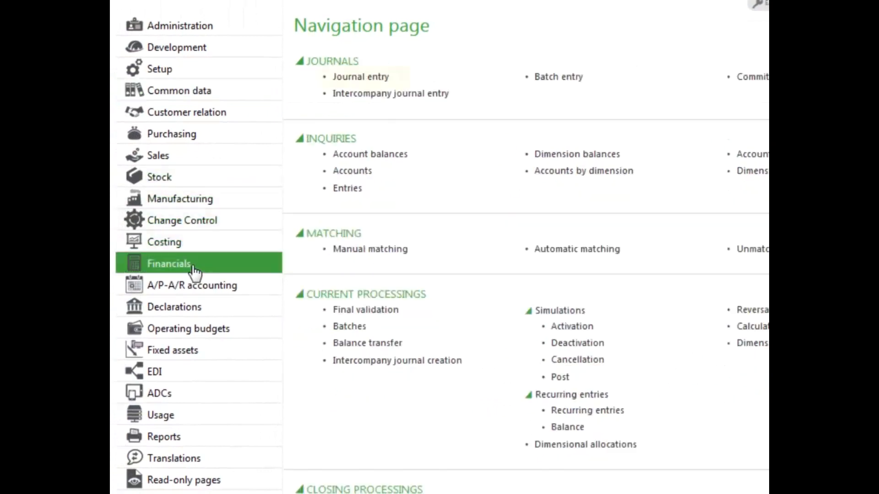
left_click(349, 84)
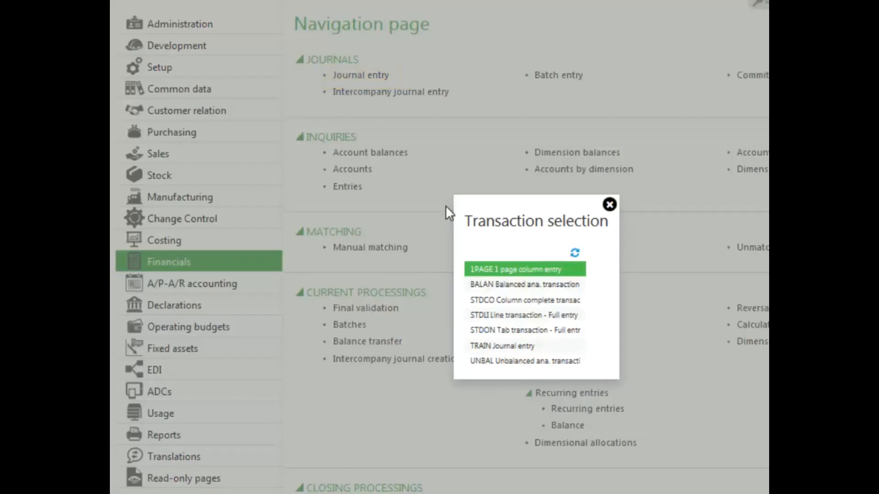
left_click(504, 275)
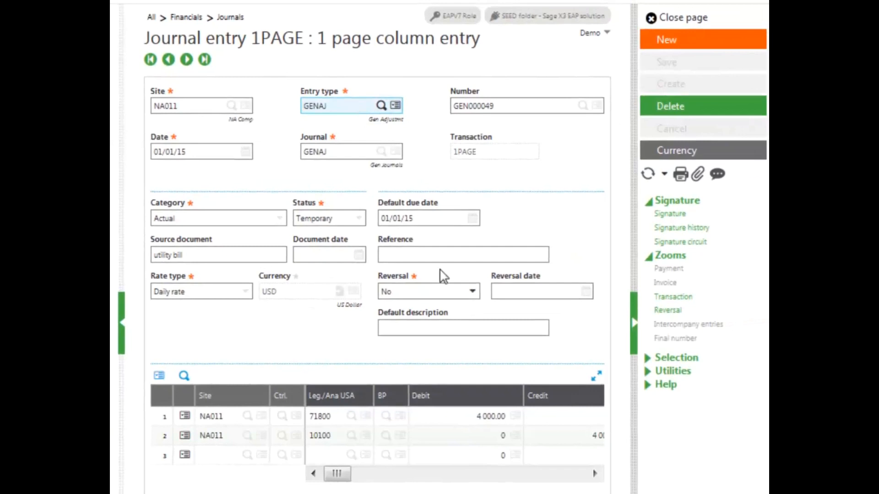
Start a new journal entry and set its site to NA011
left_click(675, 48)
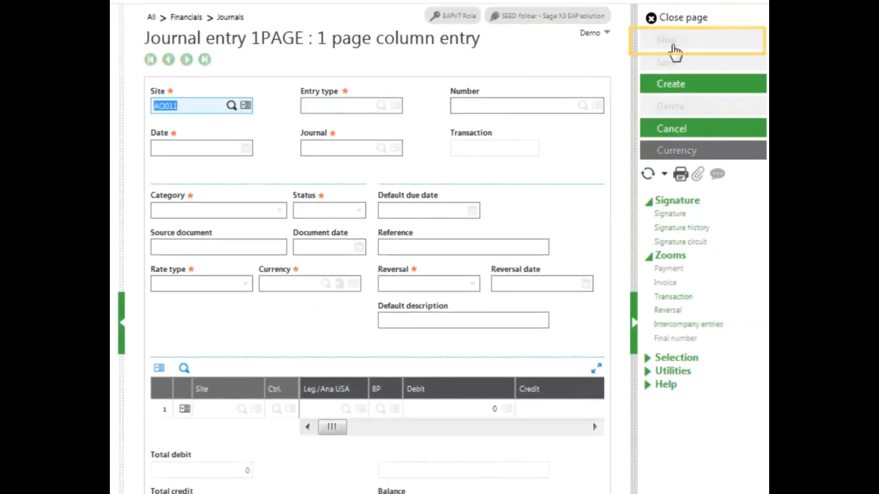
left_click(196, 110)
key("BackSpace")
key("BackSpace")
key("BackSpace")
key("BackSpace")
key("BackSpace")
type("NA011")
key("Tab")
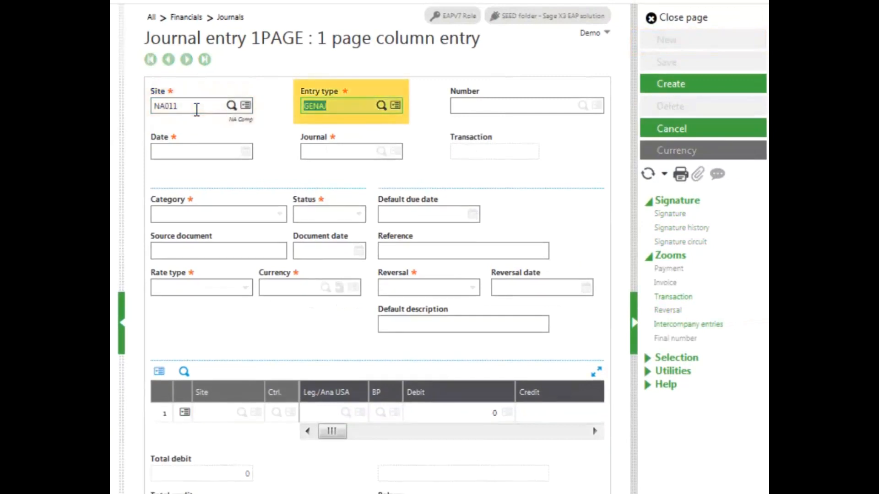
Keep the entry type GENAJ, leave the number empty and set the journal entry's date to 01/01/15
key("Tab")
key("Tab")
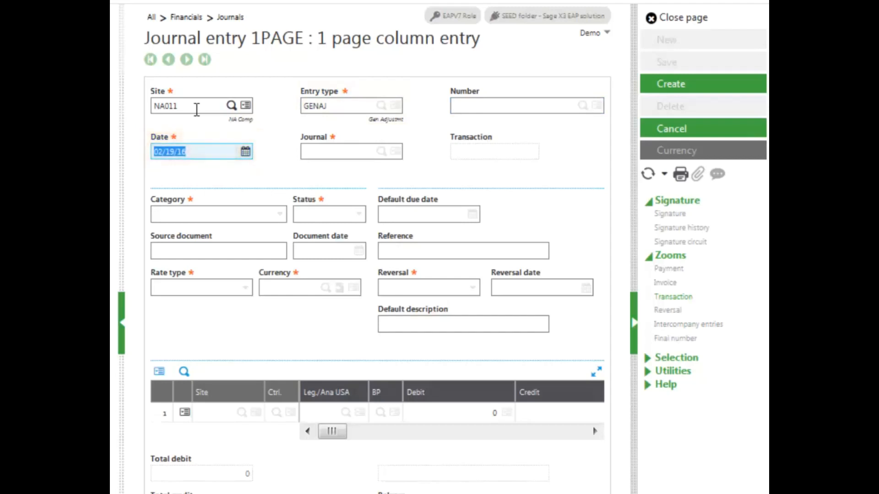
type("01/01/1")
type("5")
key("Tab")
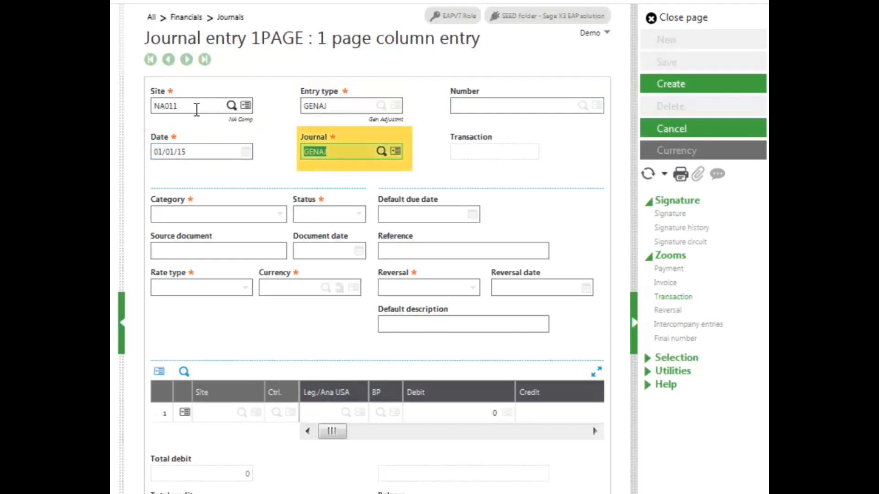
Accept the journal GENAJ, the category Actual and the status Temporary for the entry
key("Tab")
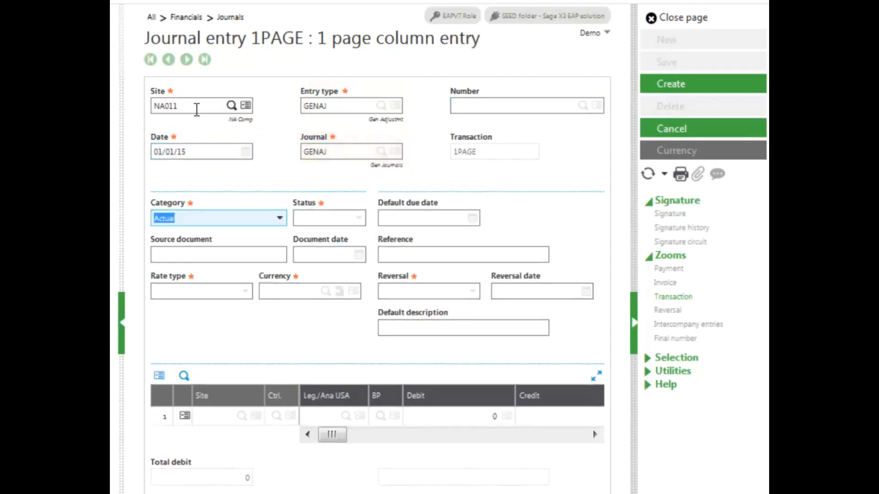
key("Tab")
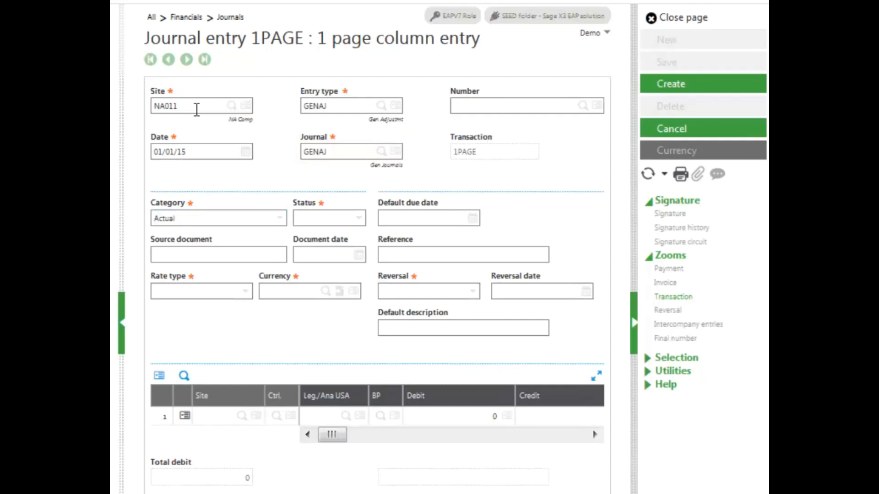
key("Tab")
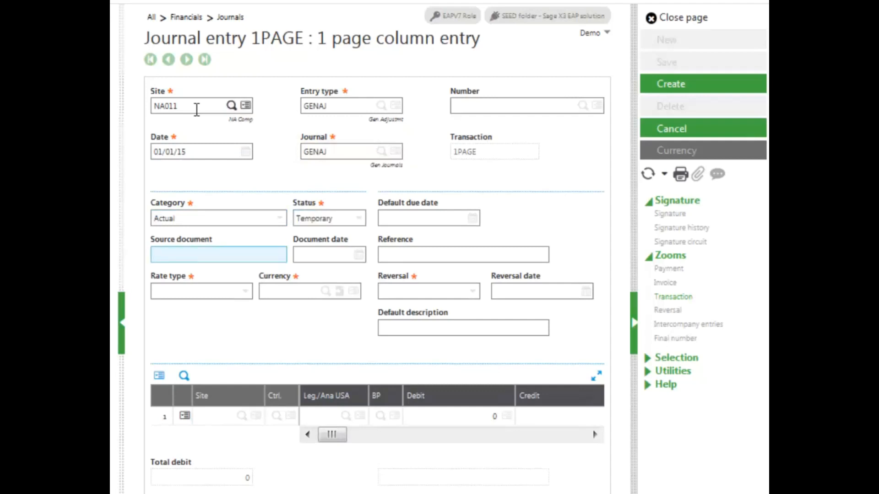
Enter Telephone Bill as the source document and leave the document date empty
type("Telephone Bill")
key("Tab")
key("Tab")
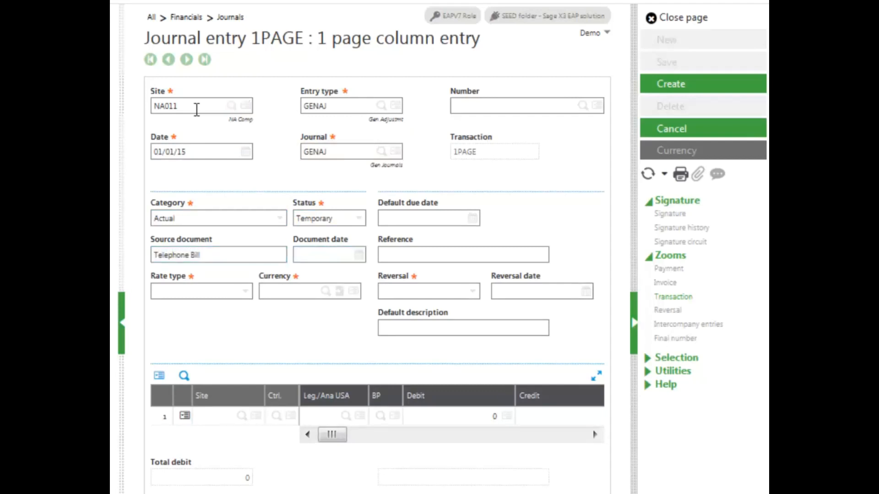
Accept the rate type Daily rate, the currency USD and the default due date 01/01/15 for the journal entry
key("Tab")
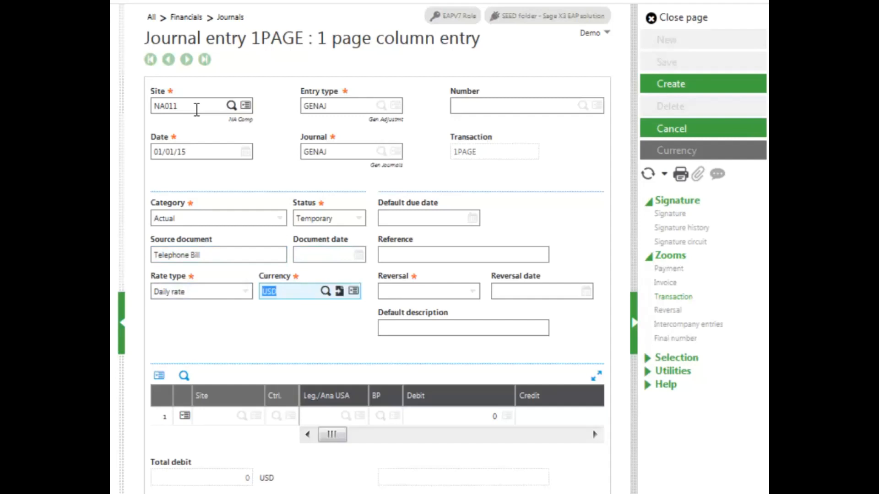
key("Tab")
key("Tab")
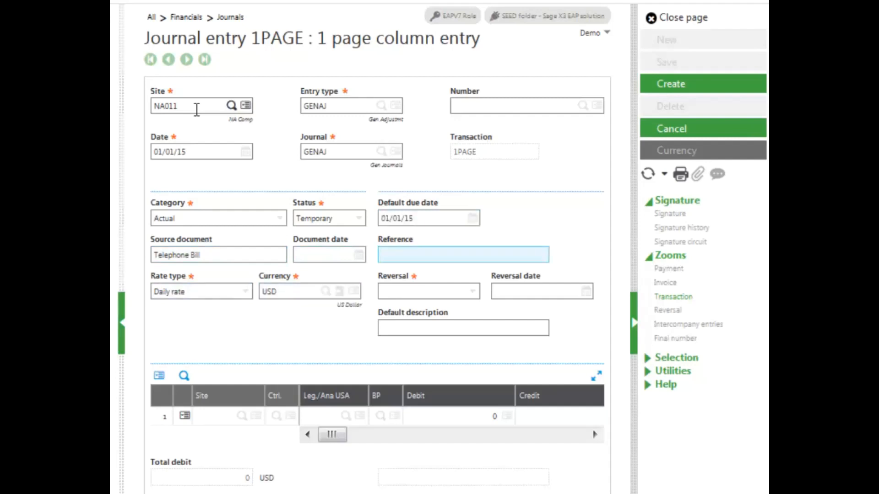
Enter Telephone Bill as the reference, keep the reversal at No and leave the default description empty
type("Telephone Bill")
key("Tab")
key("Tab")
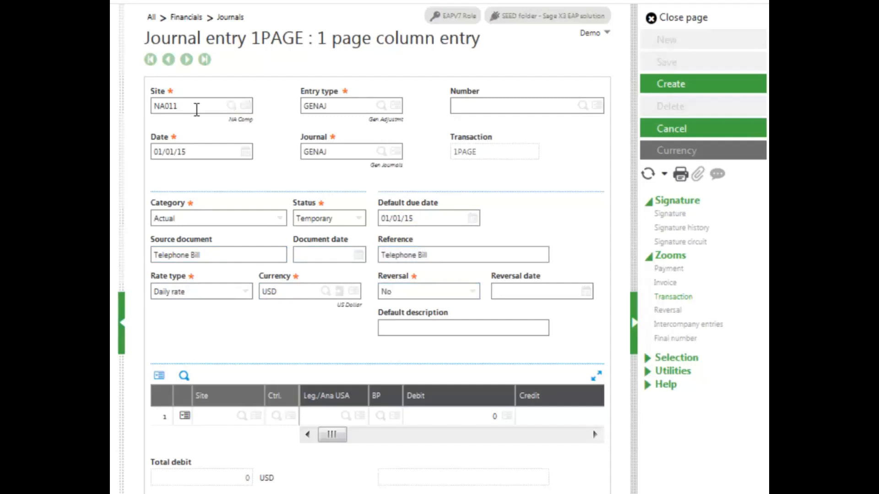
key("Tab")
key("Tab")
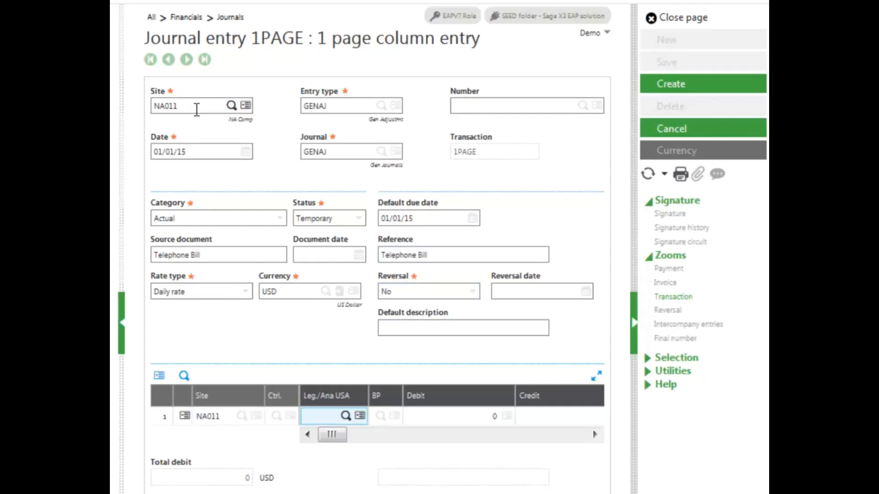
Filter the account selection by 7 and choose account 71600 Telephone for the first entry line
left_click(345, 416)
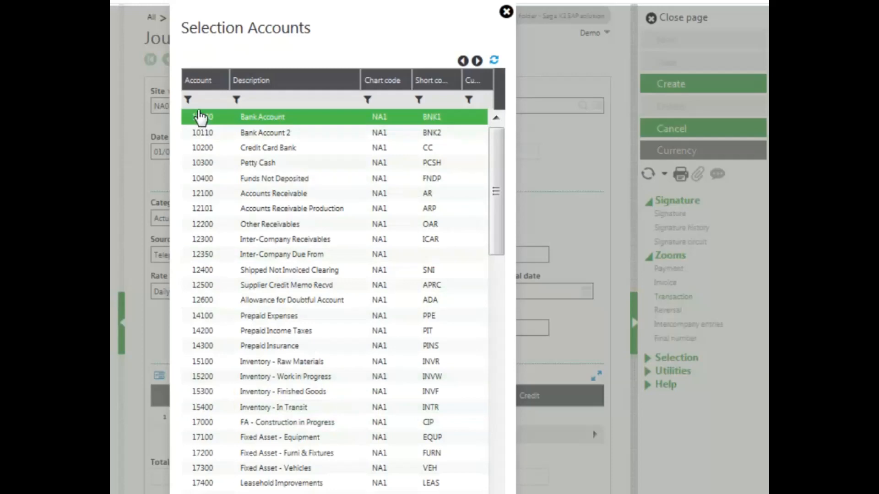
left_click(196, 99)
type("7")
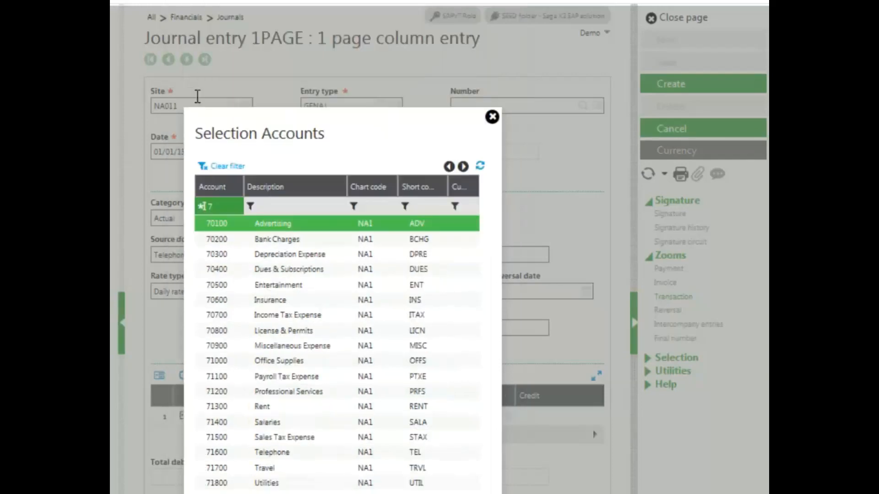
left_click(282, 453)
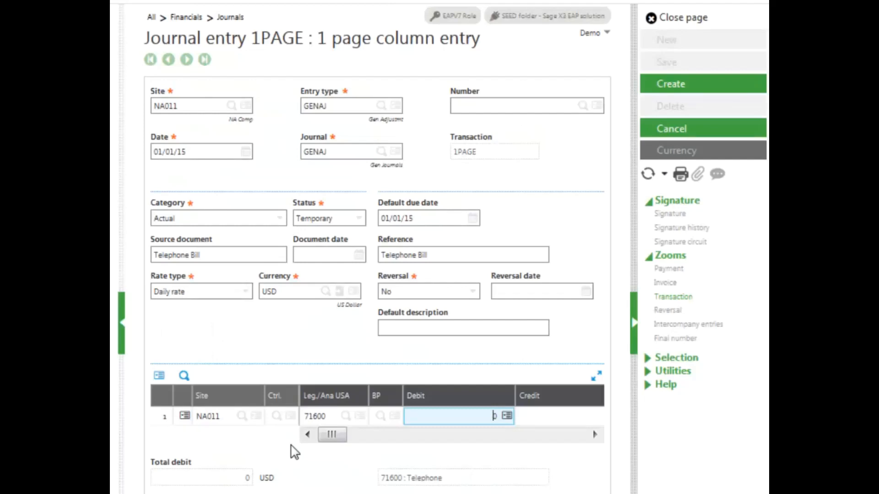
Set the first line's debit to 6000.00 and its description to monthly telephone
type("6000.0")
key("Tab")
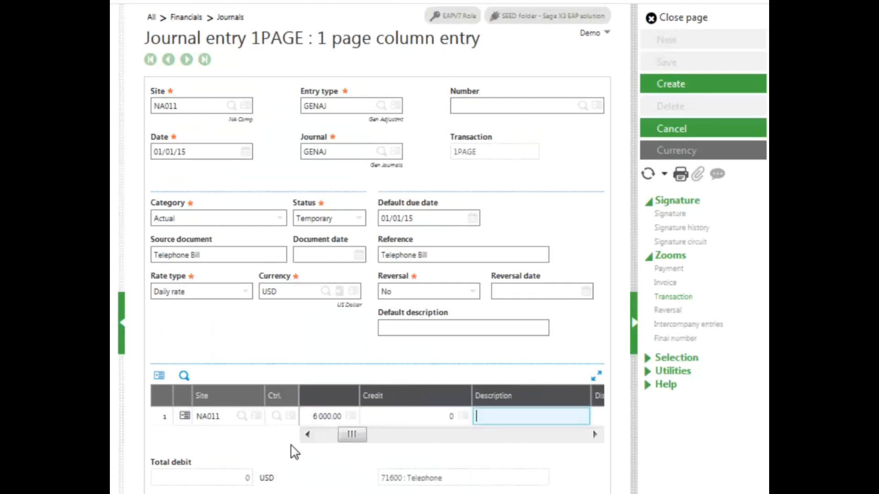
type("mont")
key("BackSpace")
type("thly telephone")
key("Tab")
key("Tab")
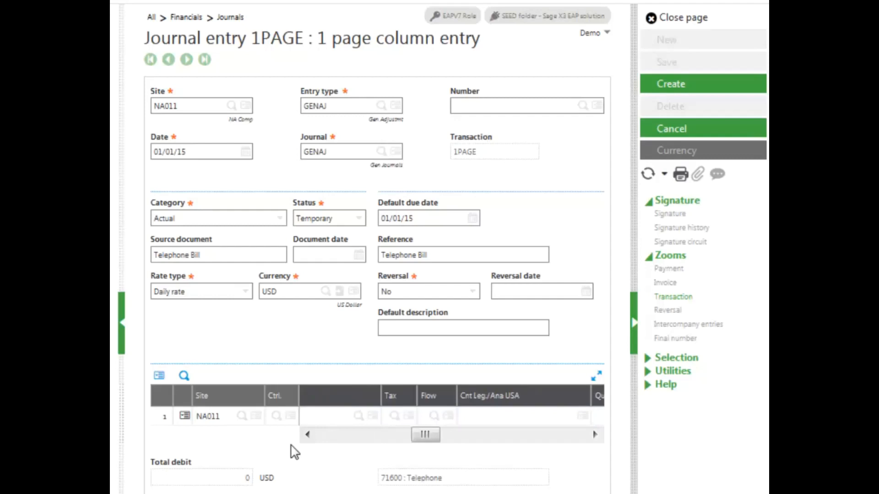
Assign the TELEPHONE analytical allocation as the first line's distribution
key("Tab")
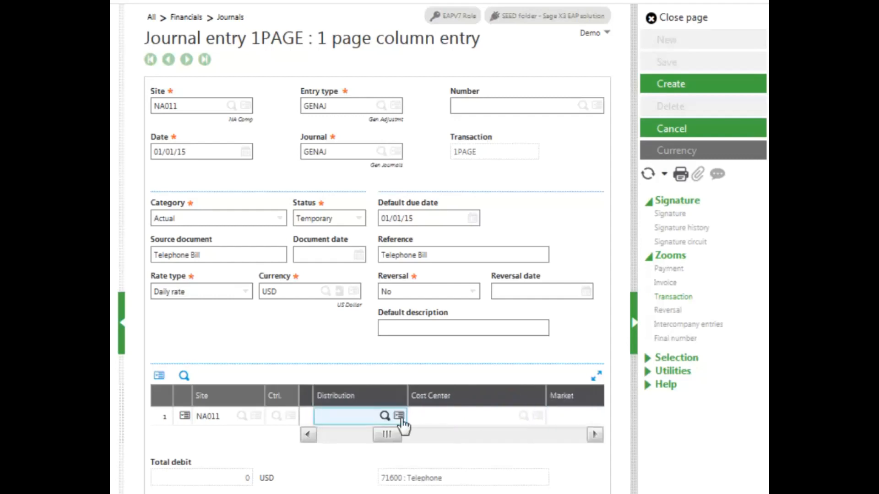
left_click(383, 415)
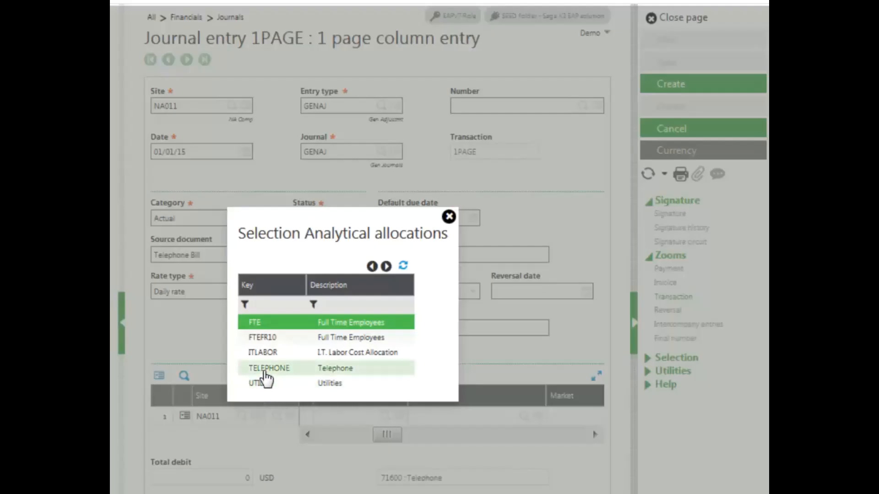
left_click(265, 372)
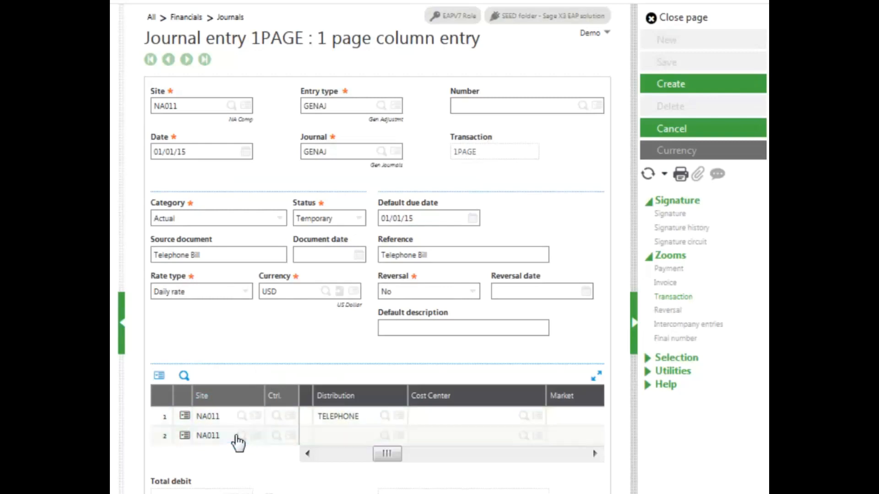
Add a second line for site NA011 with account 10100 and a credit of 6000.00
key("Tab")
type("10100")
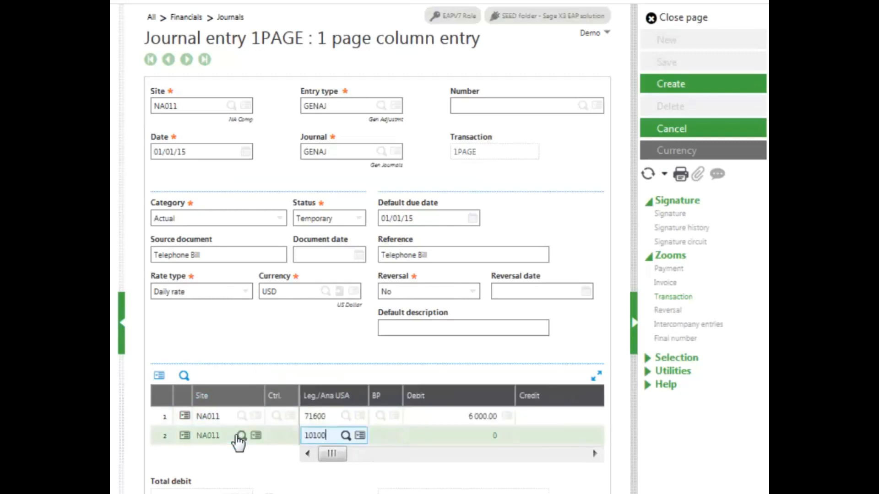
key("Tab")
key("Tab")
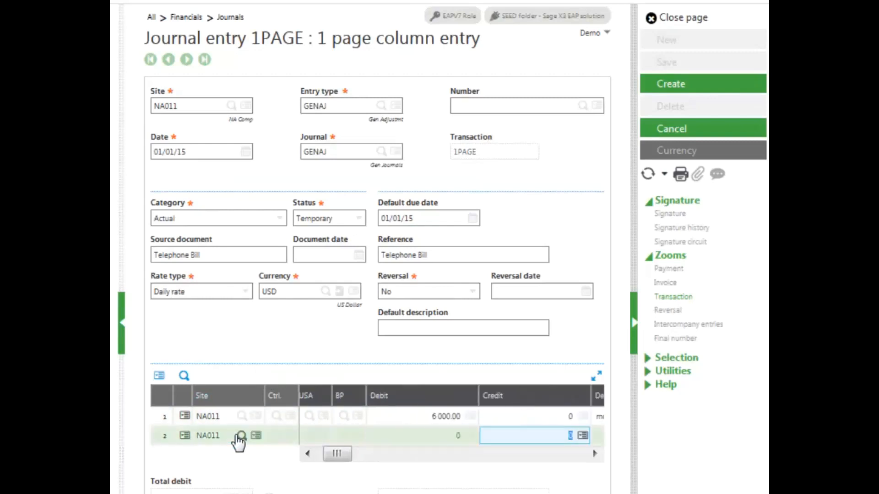
type("6000.00")
key("Tab")
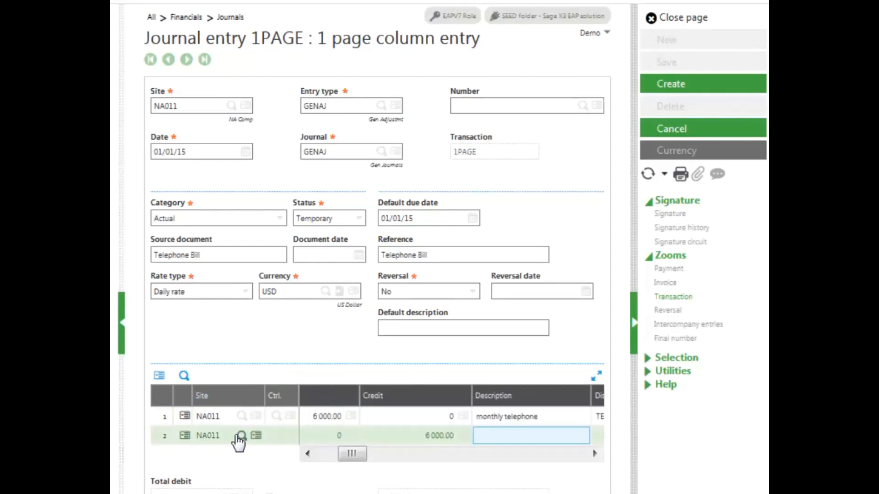
Enter monthly telephone as the second line's description
type("monthly tep")
key("BackSpace")
type("lephone")
key("Tab")
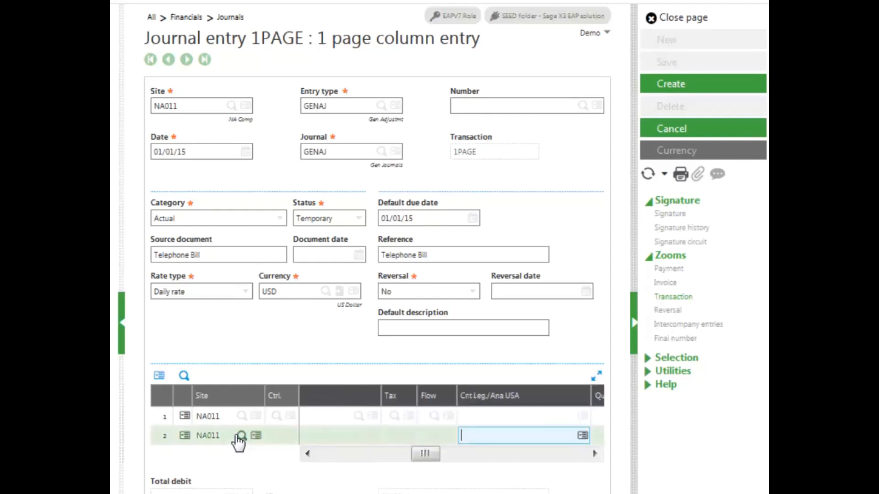
Clear the site on the unused third line and create the journal entry
key("Tab")
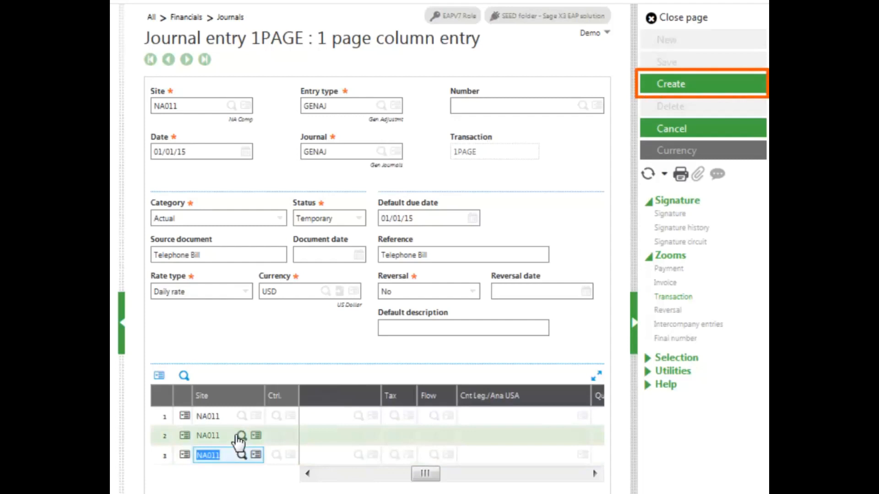
key("Delete")
left_click(679, 95)
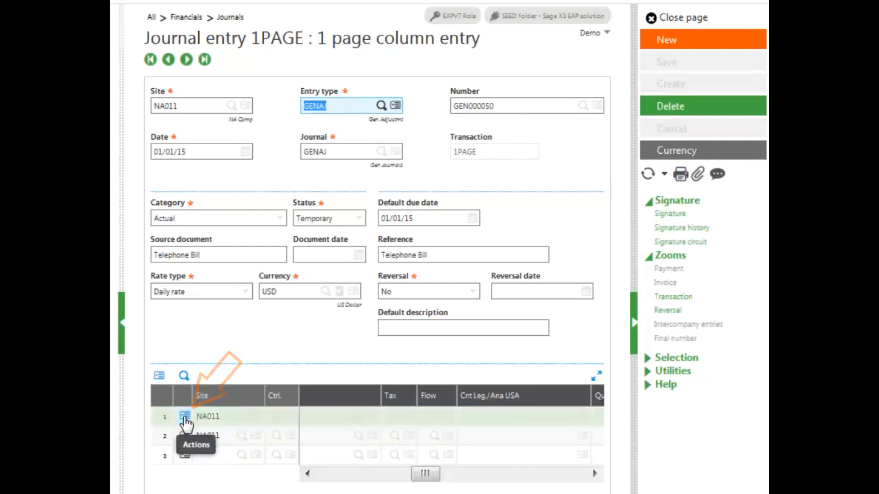
Open the analytical account inquiry for the first entry line and examine the ledger debits by cost center
scroll(185, 424, "down", 2)
left_click(184, 416)
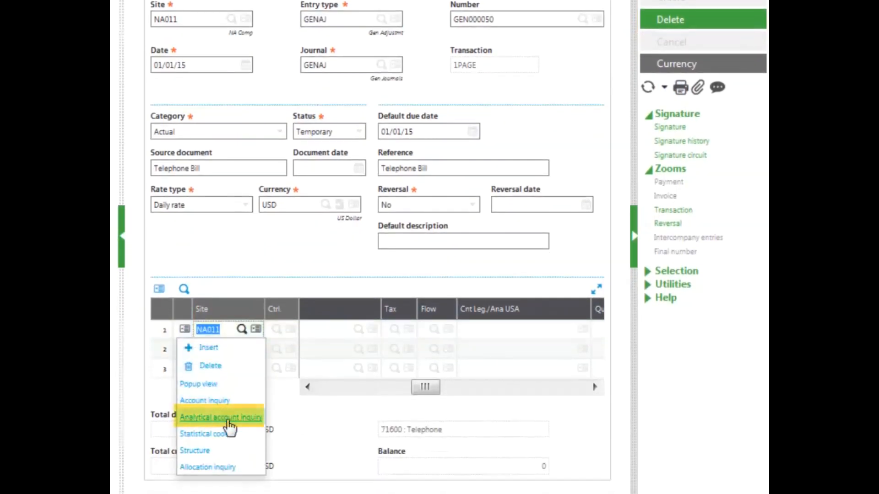
left_click(229, 423)
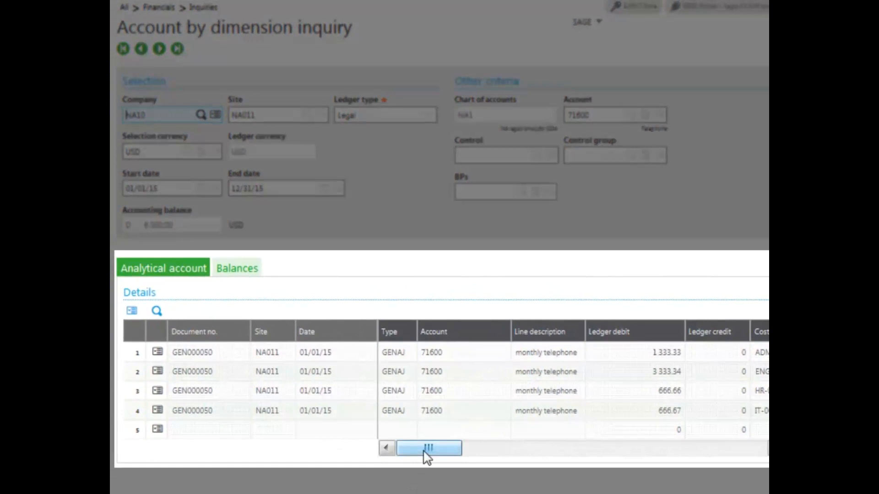
left_click_drag(424, 451, 434, 453)
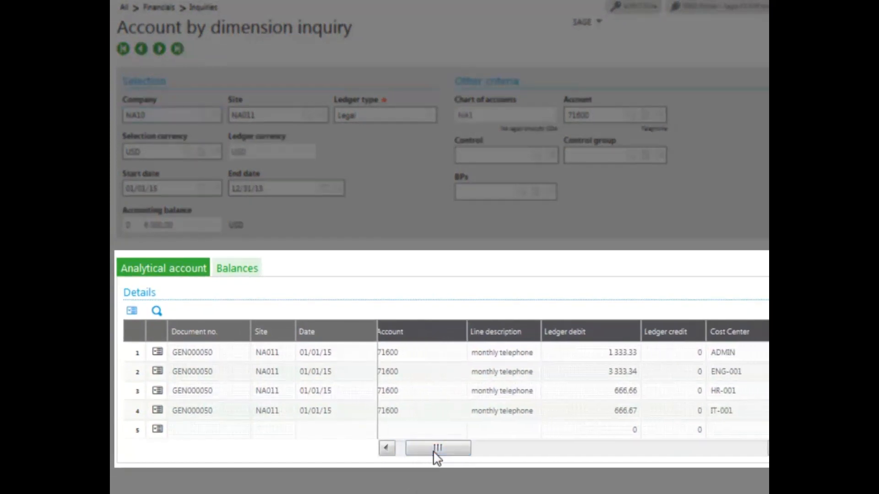